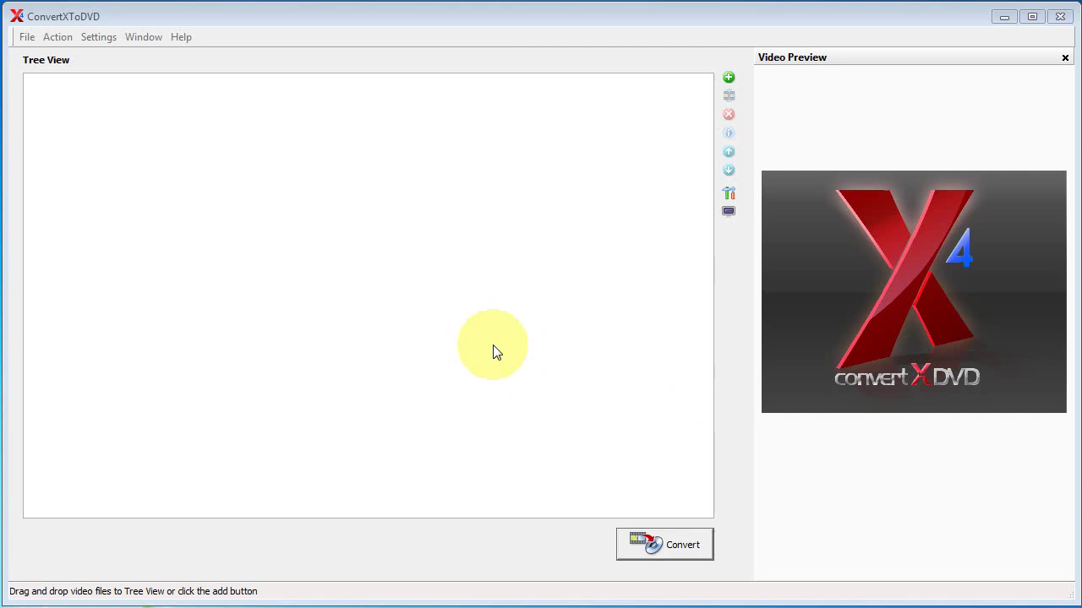
# Add big_buck_bunny_1080p_surround from the file dialog and drag in My_Favorite_Movie_cd1.avi as a second titleset
pyautogui.click(729, 77)
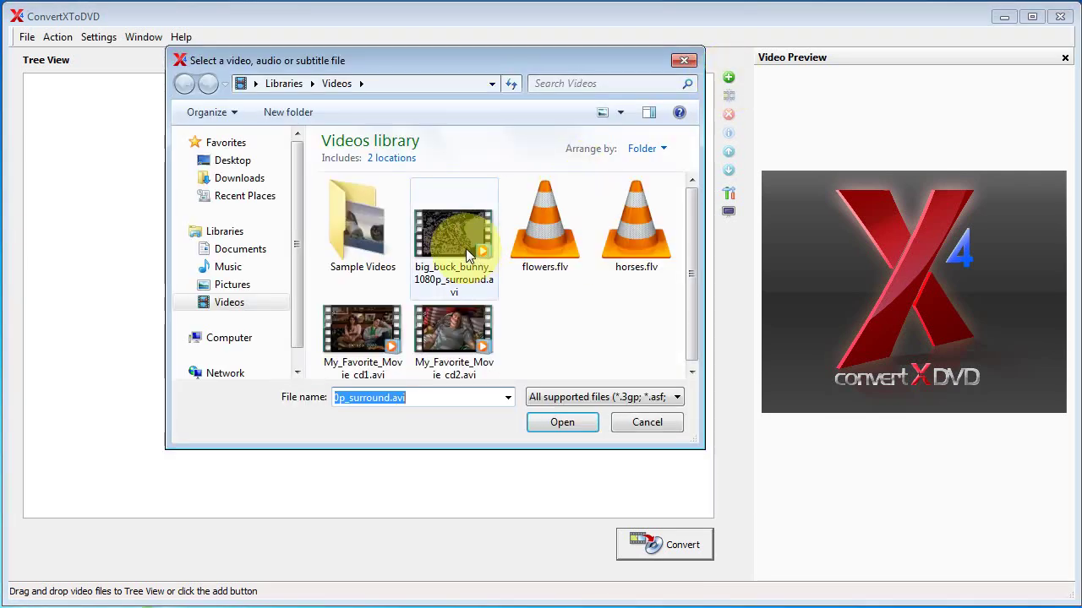
pyautogui.doubleClick(469, 256)
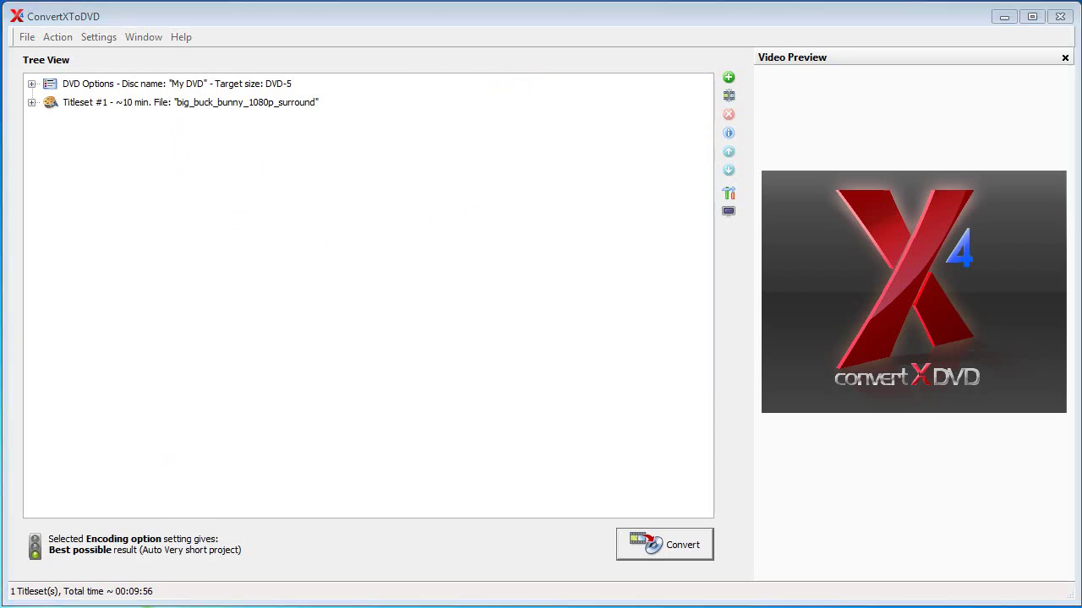
pyautogui.hotkey('alt', 'Tab')
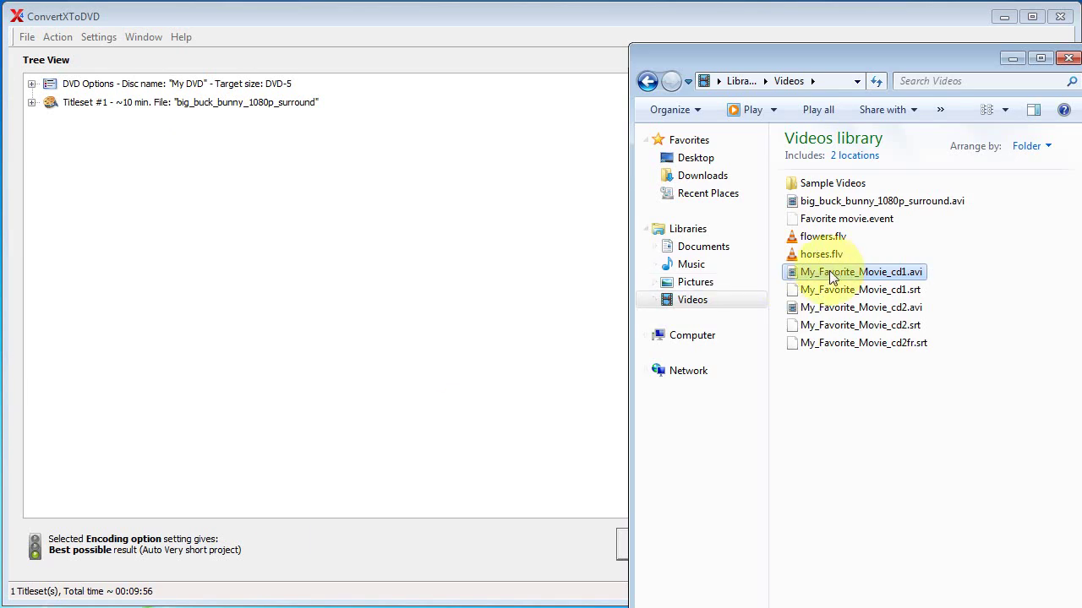
pyautogui.moveTo(821, 272); pyautogui.dragTo(286, 240)
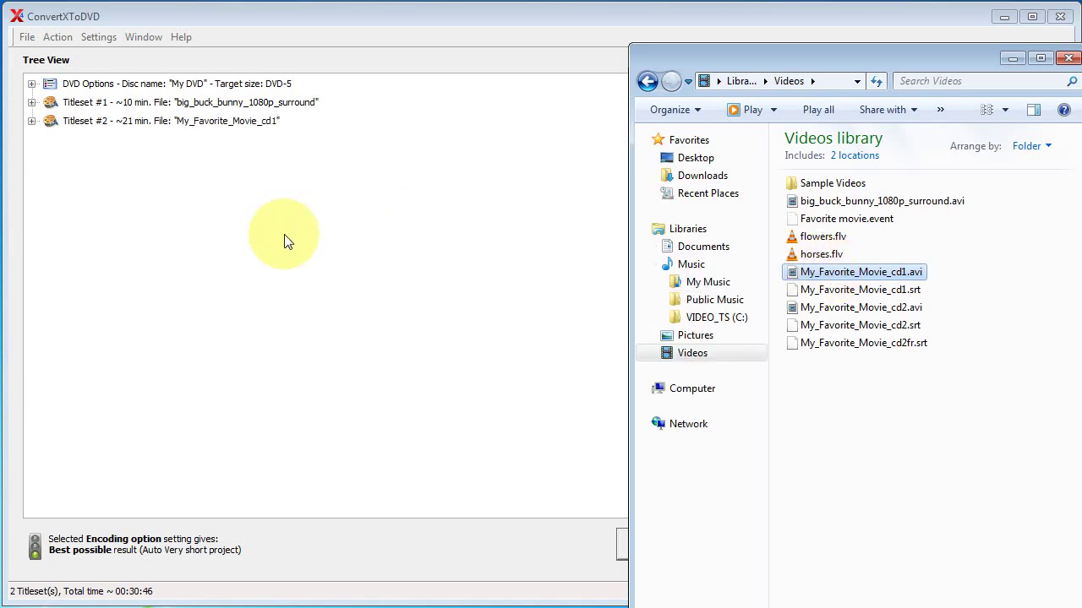
pyautogui.click(1010, 59)
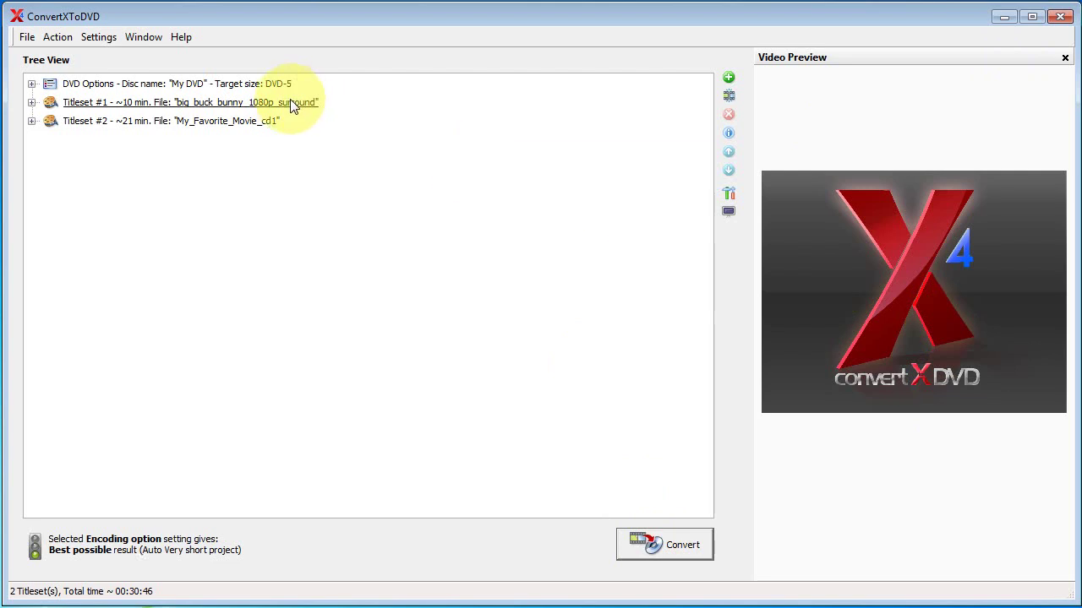
# Preview Titleset #1 at about 00:03:32, then show the 'My DVD' disc menu preview
pyautogui.click(246, 104)
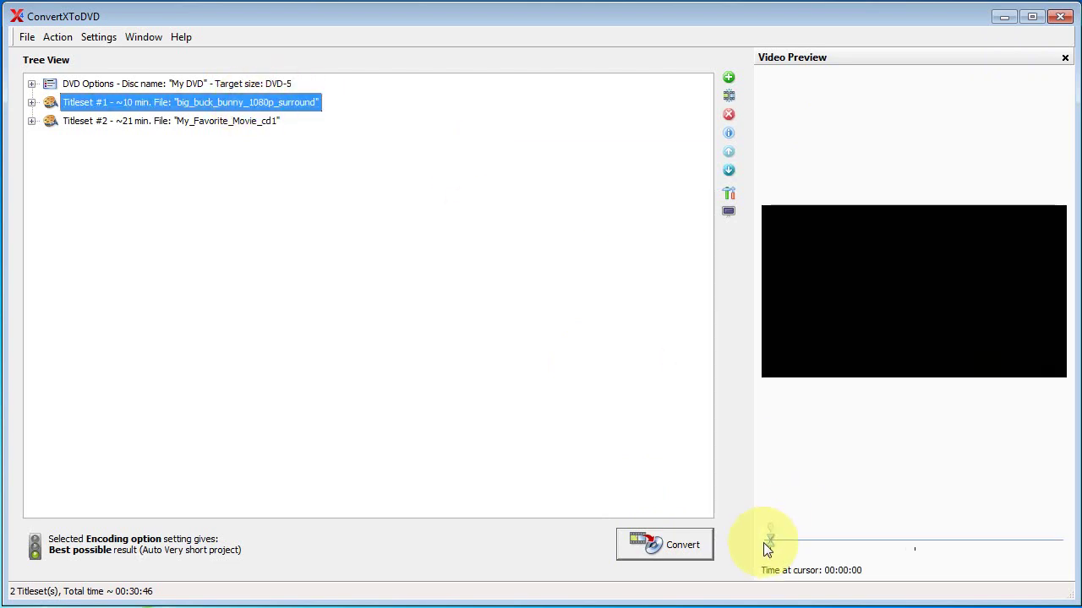
pyautogui.moveTo(763, 542); pyautogui.dragTo(872, 541)
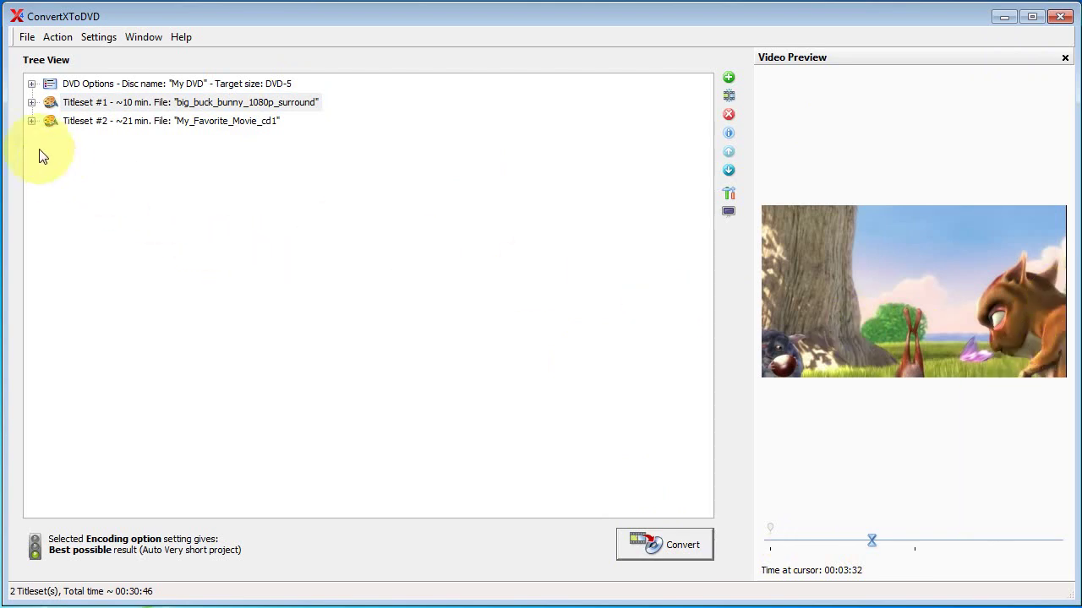
pyautogui.click(89, 84)
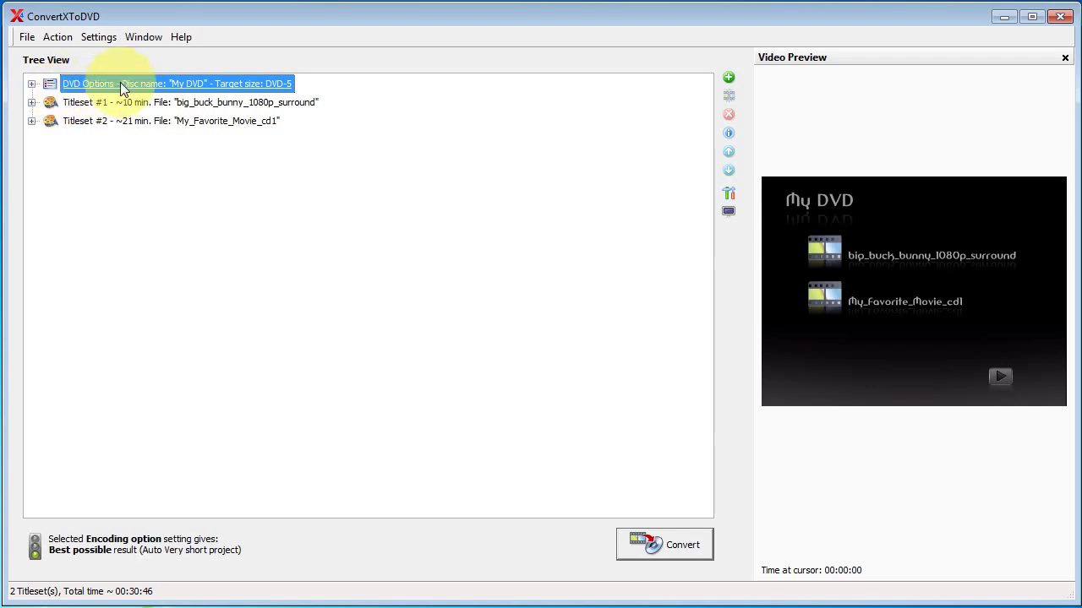
# Apply the 'VSO glossy template, blue background, up to 2 episodes/titles per page' menu template
pyautogui.click(31, 84)
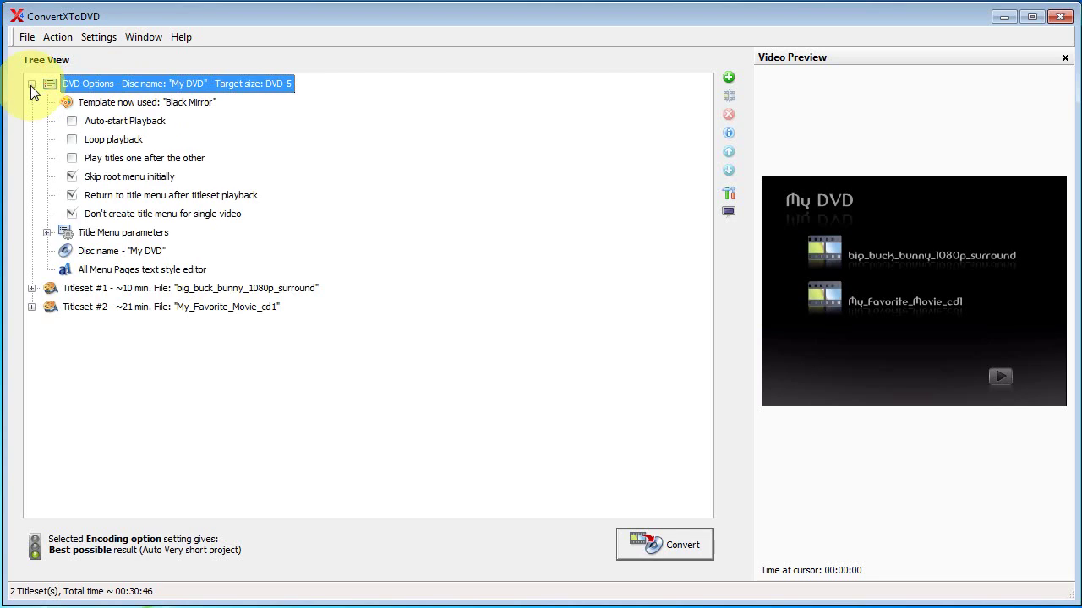
pyautogui.click(169, 102)
pyautogui.scroll(-9, 199, 188)
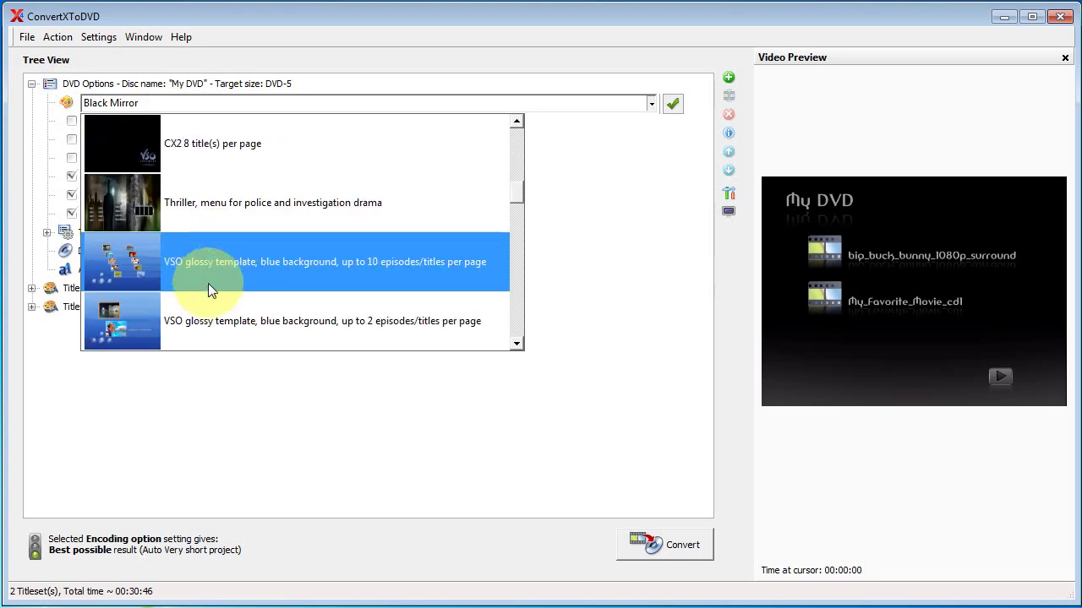
pyautogui.click(199, 309)
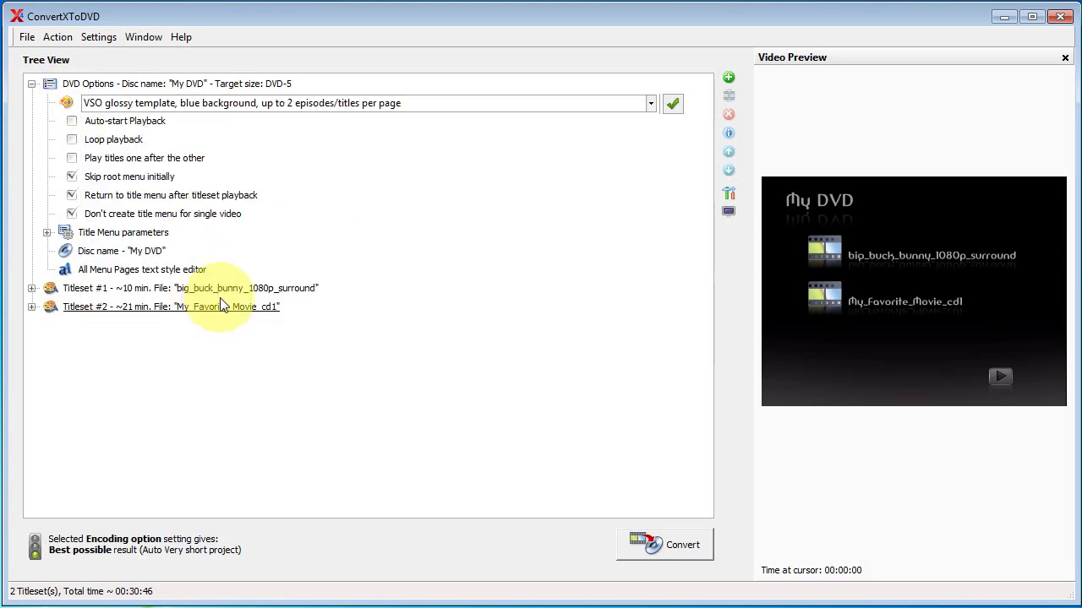
pyautogui.click(672, 104)
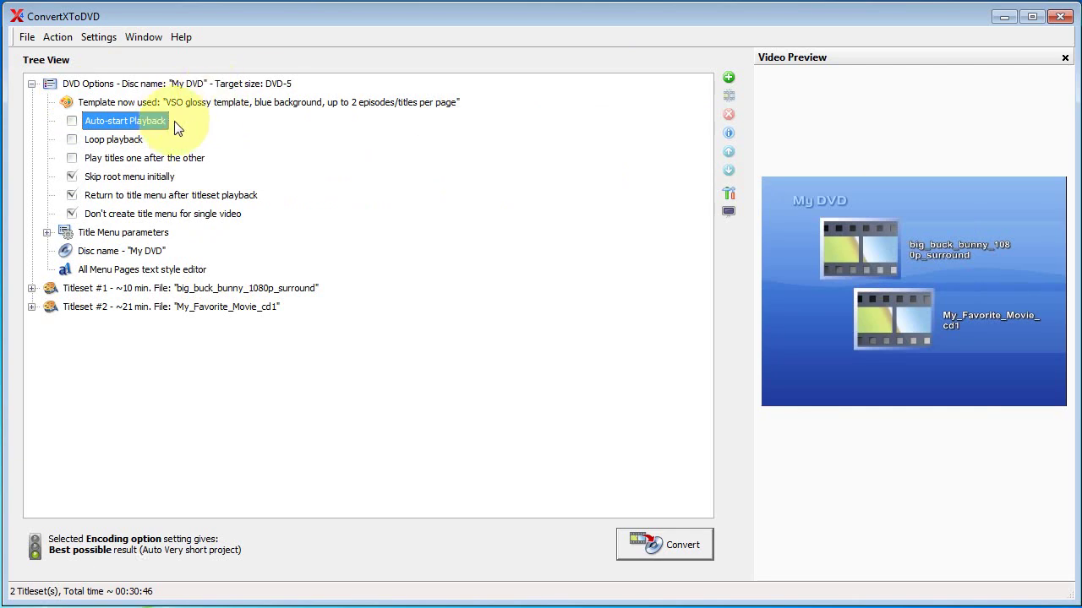
# Change the Title Menu title text from 'My DVD' to 'Hello'
pyautogui.click(47, 233)
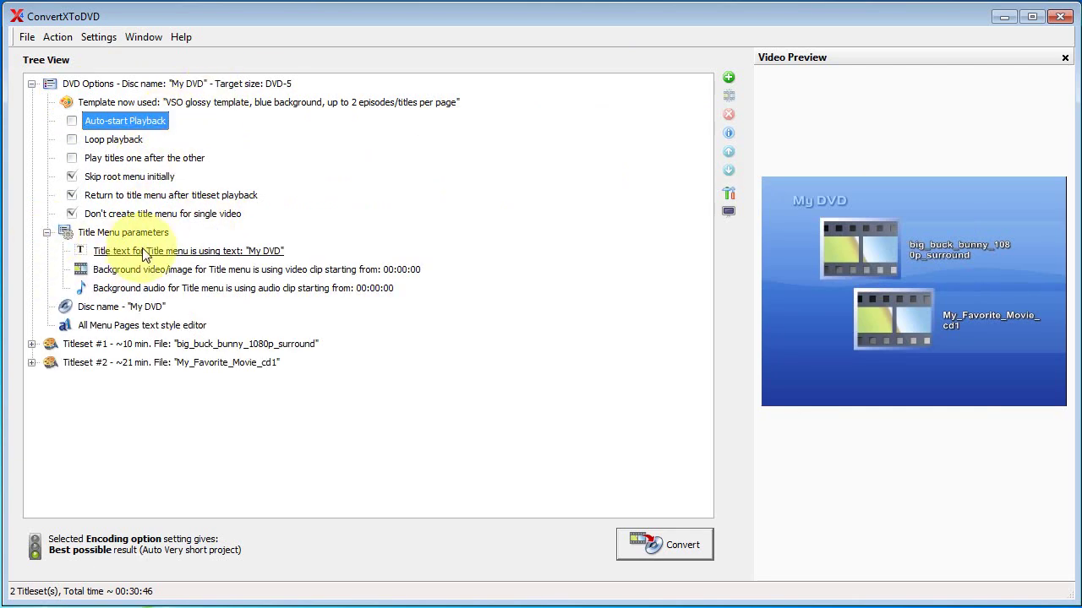
pyautogui.doubleClick(226, 250)
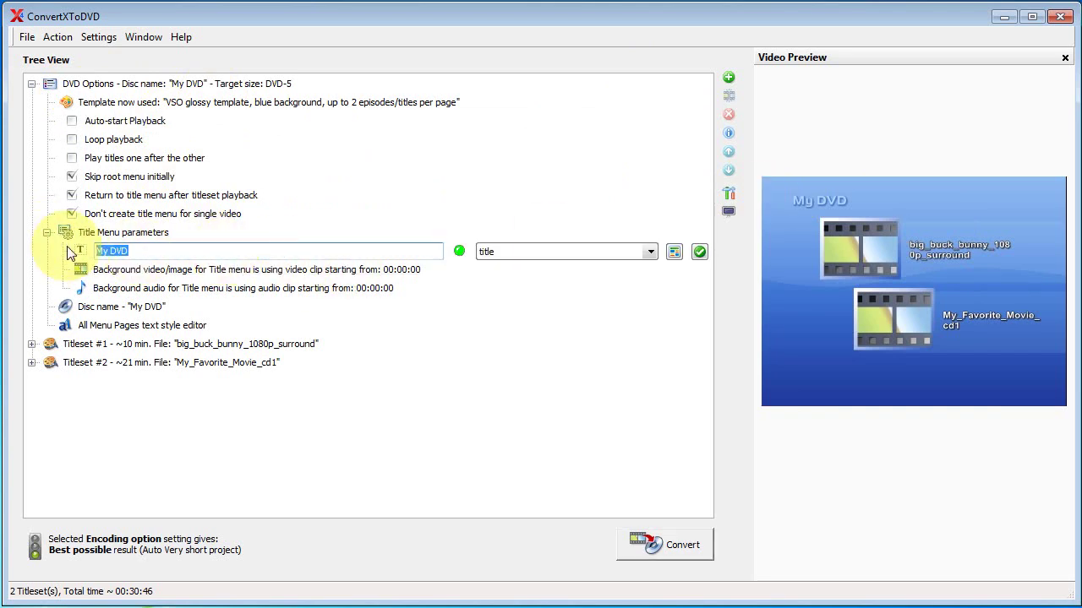
pyautogui.write('Hel')
pyautogui.press('Return')
pyautogui.doubleClick(148, 251)
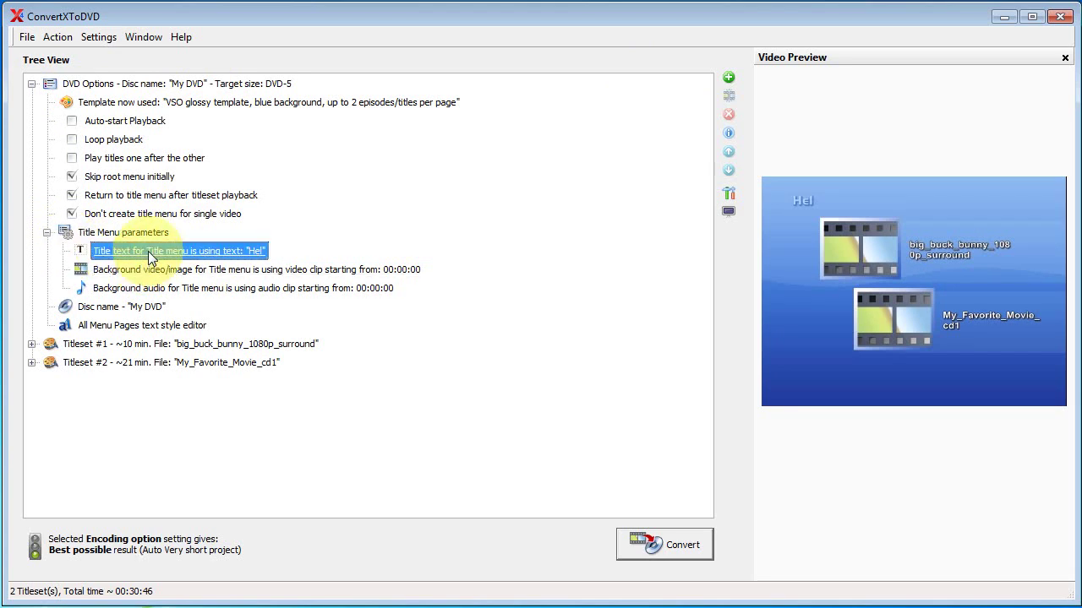
pyautogui.click(202, 251)
pyautogui.write('ll')
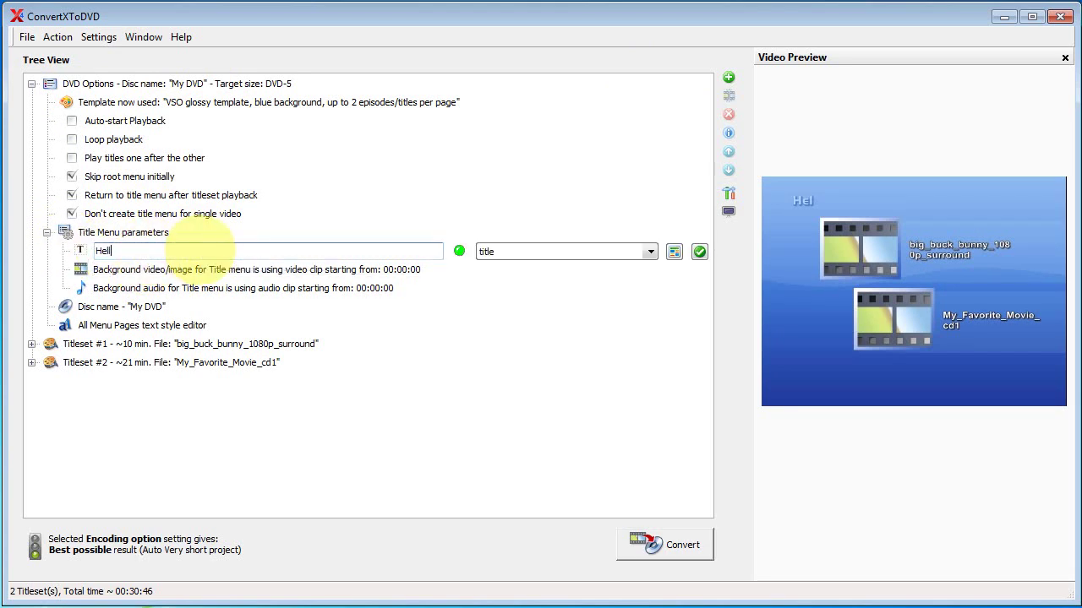
pyautogui.write('o')
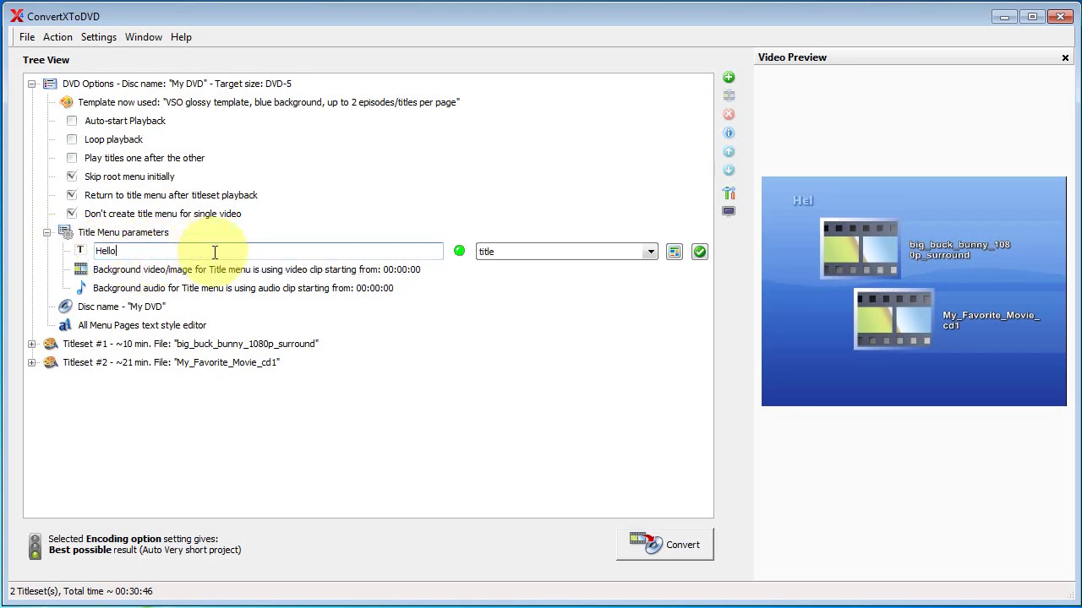
# Make the 'Hello' title text red and commit the change
pyautogui.click(673, 253)
pyautogui.click(281, 243)
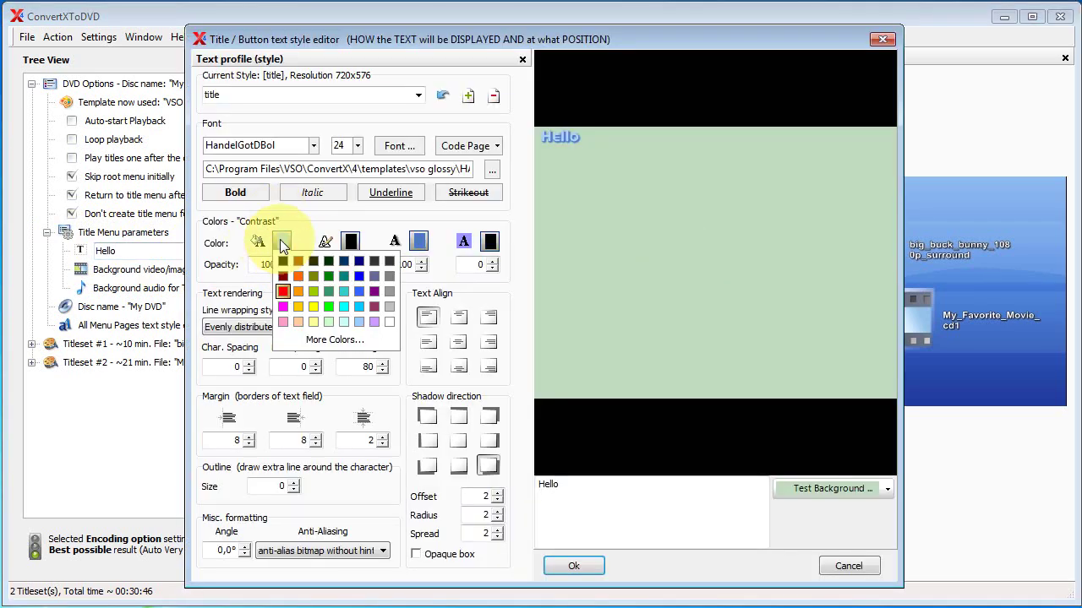
pyautogui.click(282, 292)
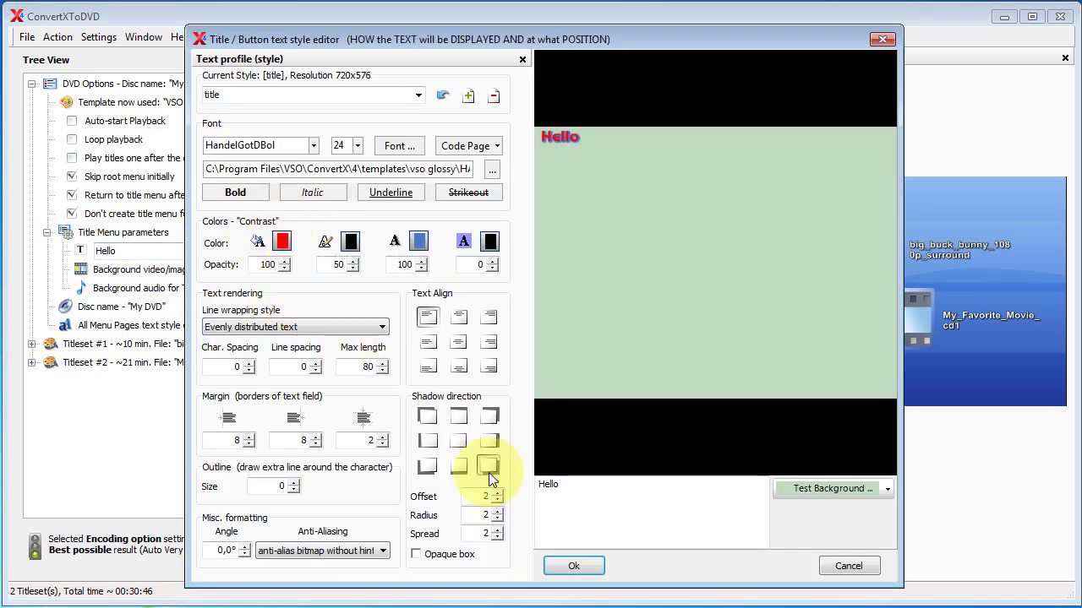
pyautogui.click(585, 565)
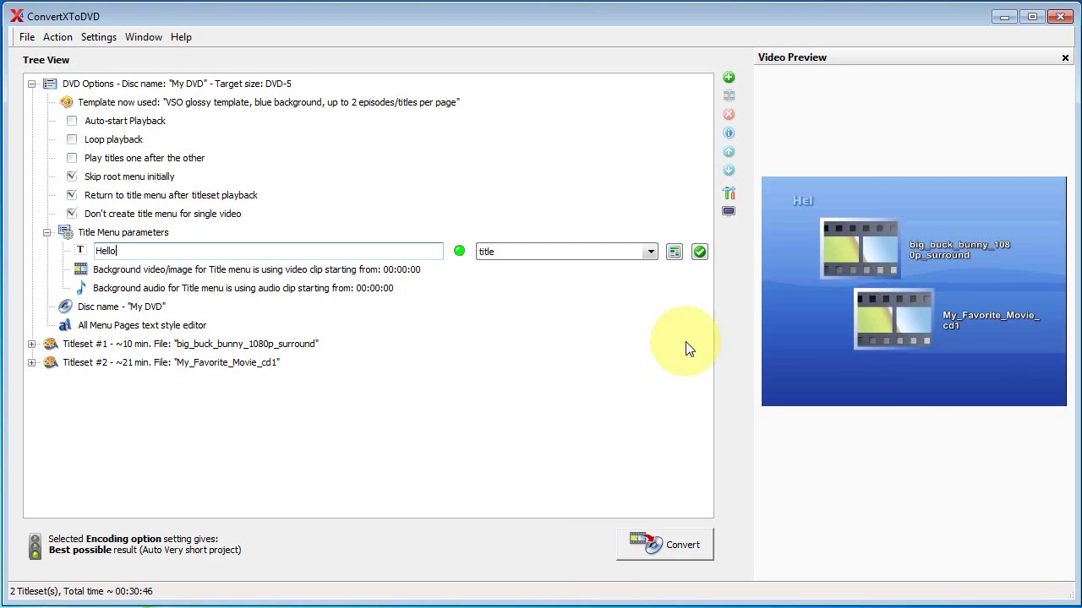
pyautogui.click(695, 251)
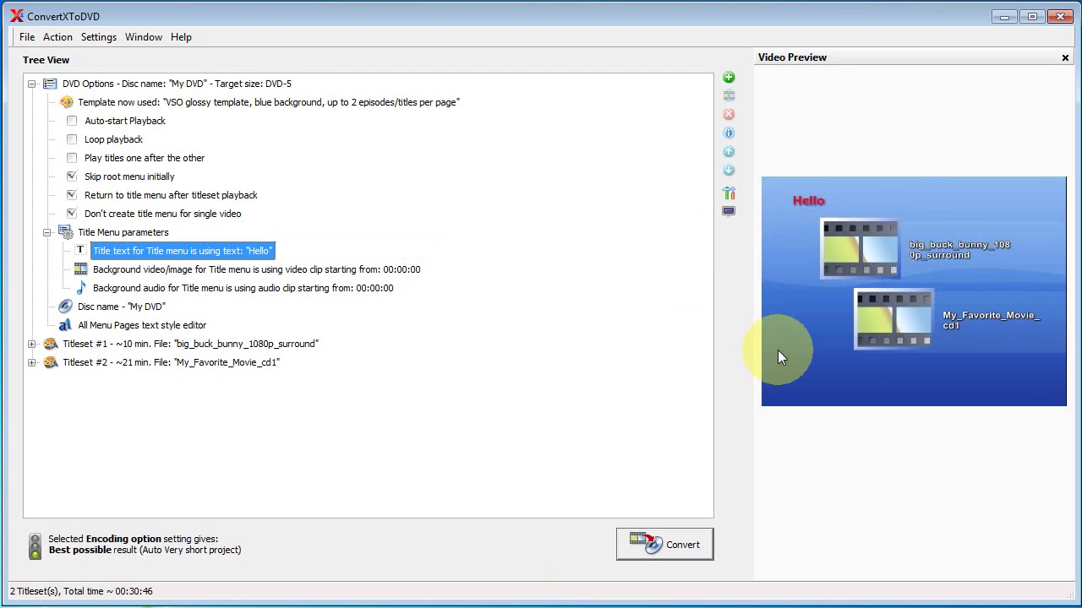
pyautogui.click(221, 288)
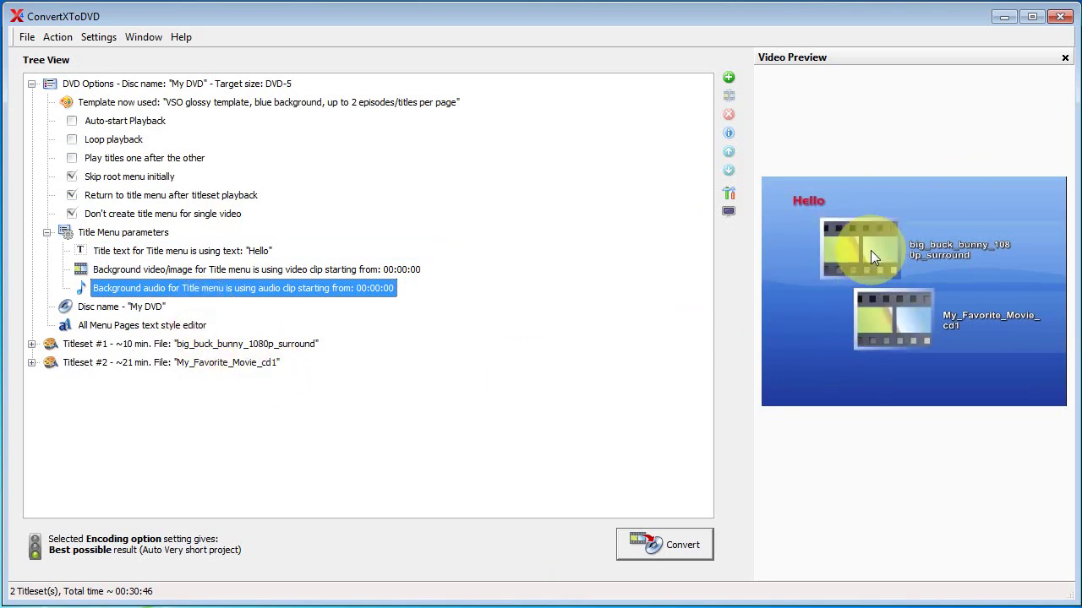
pyautogui.click(277, 344)
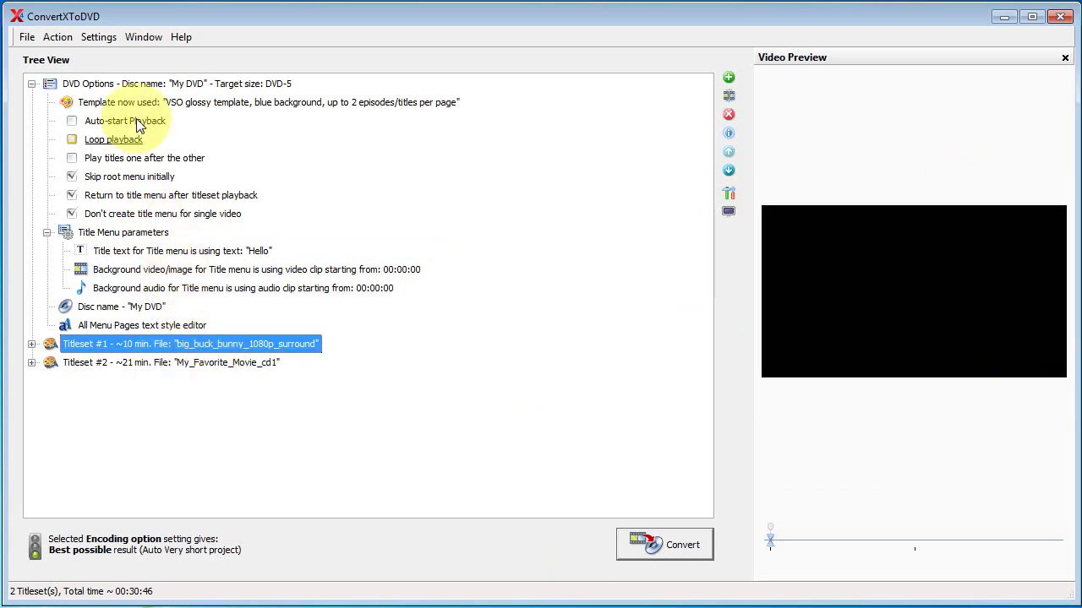
pyautogui.click(131, 84)
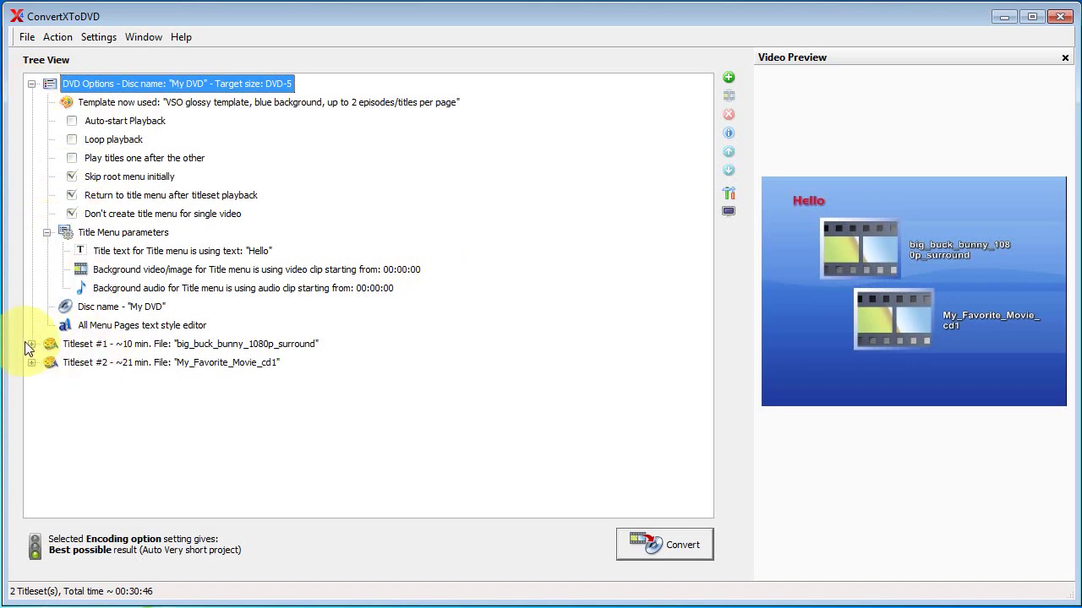
pyautogui.click(32, 83)
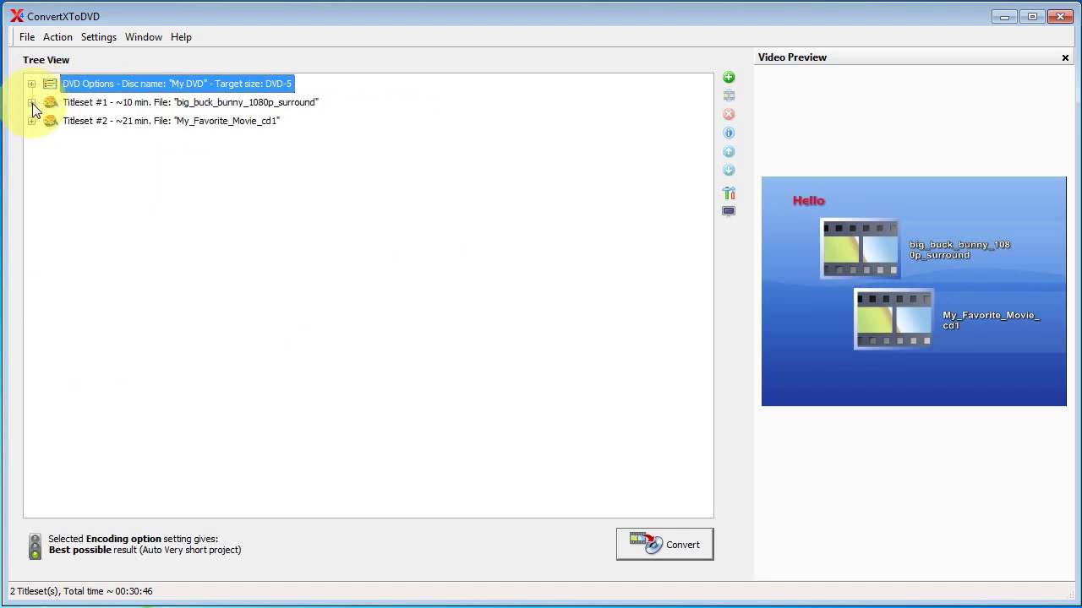
# List Titleset #2's five chapters (0:00 to 20:00) and check the Add/Remove Chapter options
pyautogui.click(31, 121)
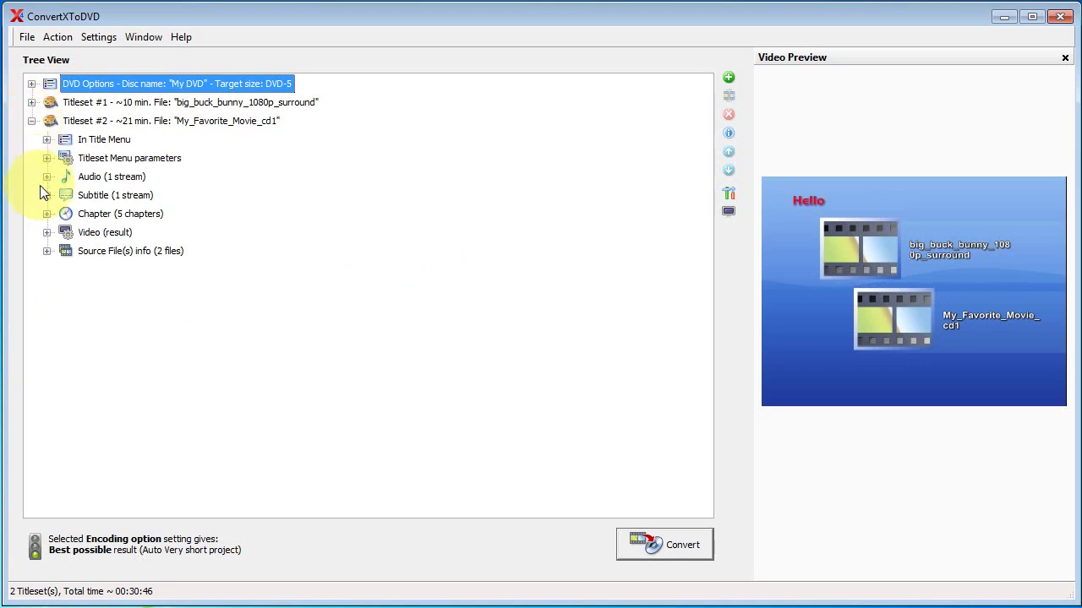
pyautogui.click(47, 213)
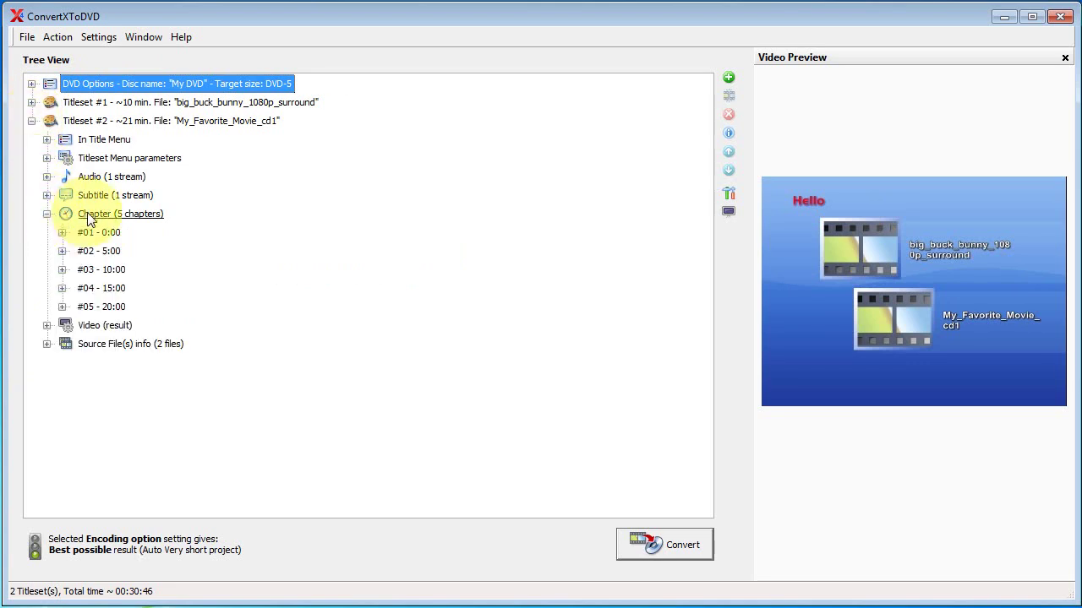
pyautogui.moveTo(115, 221)
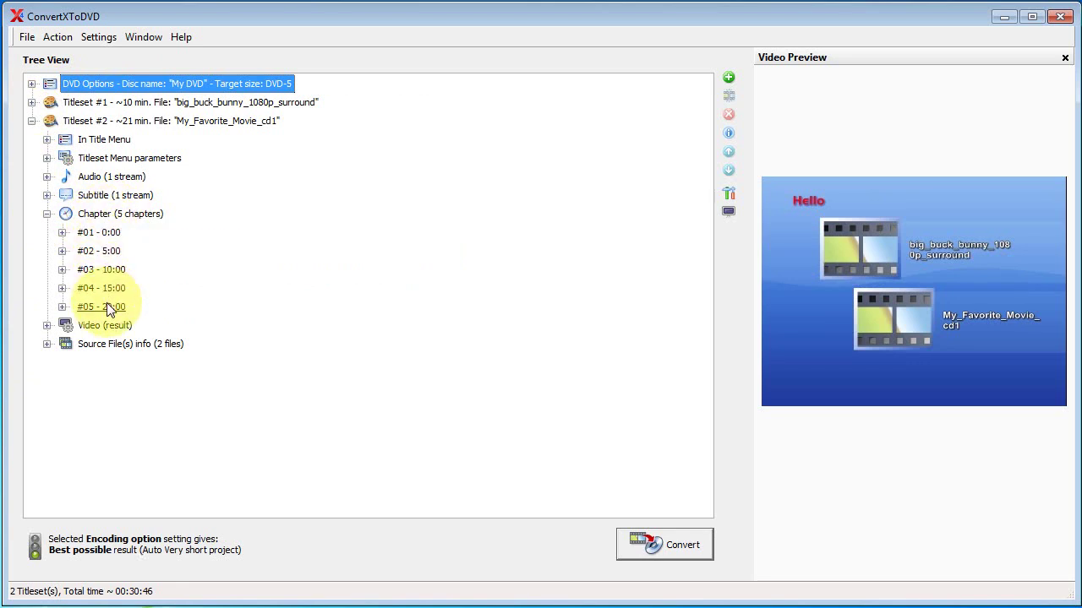
pyautogui.rightClick(96, 248)
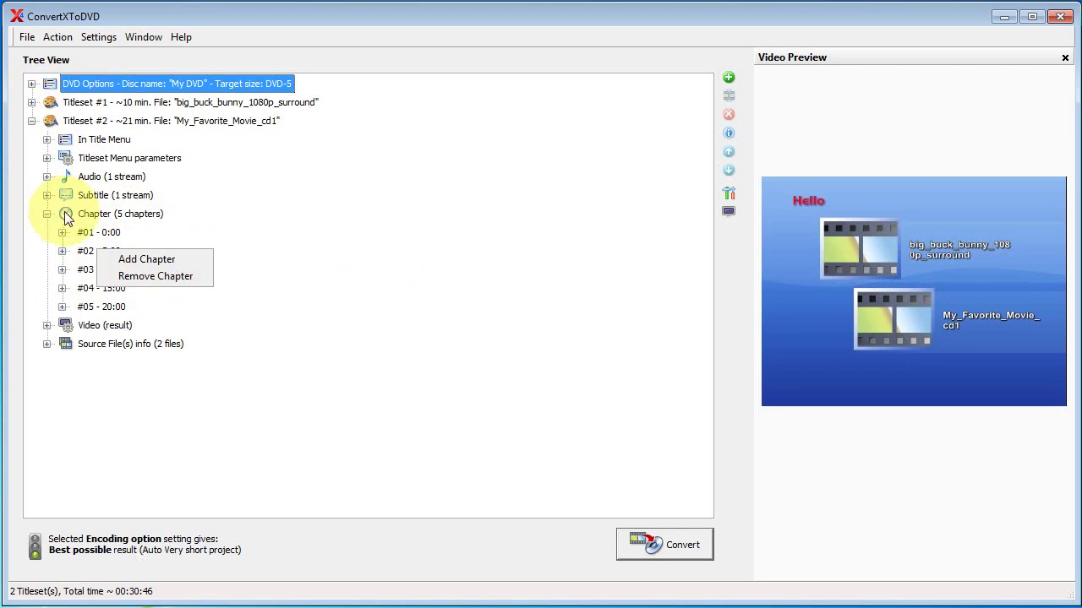
# Expand Titleset #2's subtitle streams and select the eng subtitle
pyautogui.click(47, 195)
pyautogui.click(105, 197)
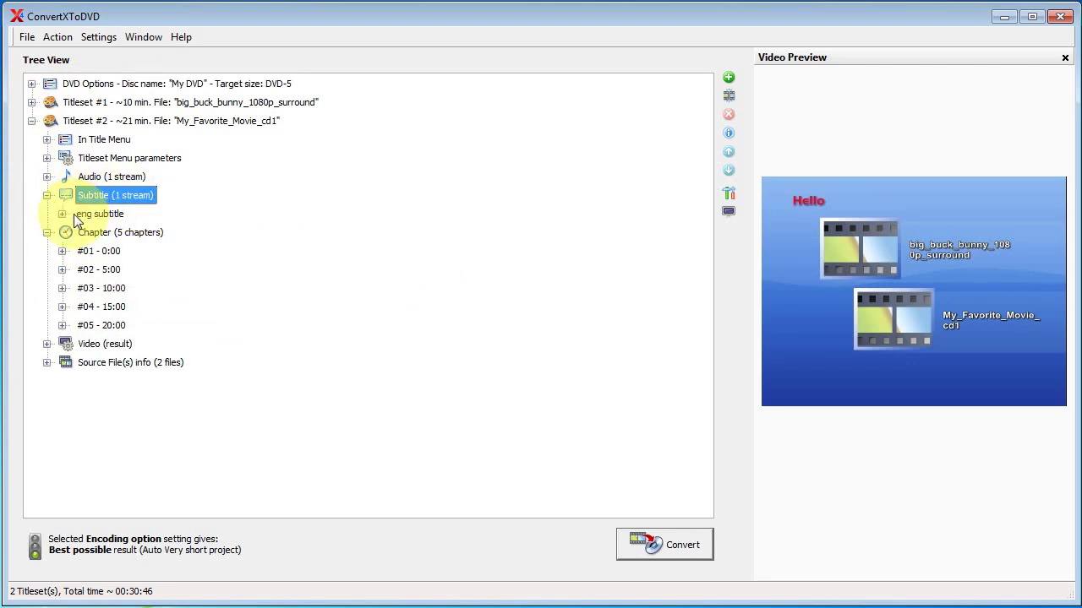
pyautogui.click(76, 214)
# Cancel adding a subtitle file, then collapse the Subtitle node and Titleset #2
pyautogui.rightClick(101, 195)
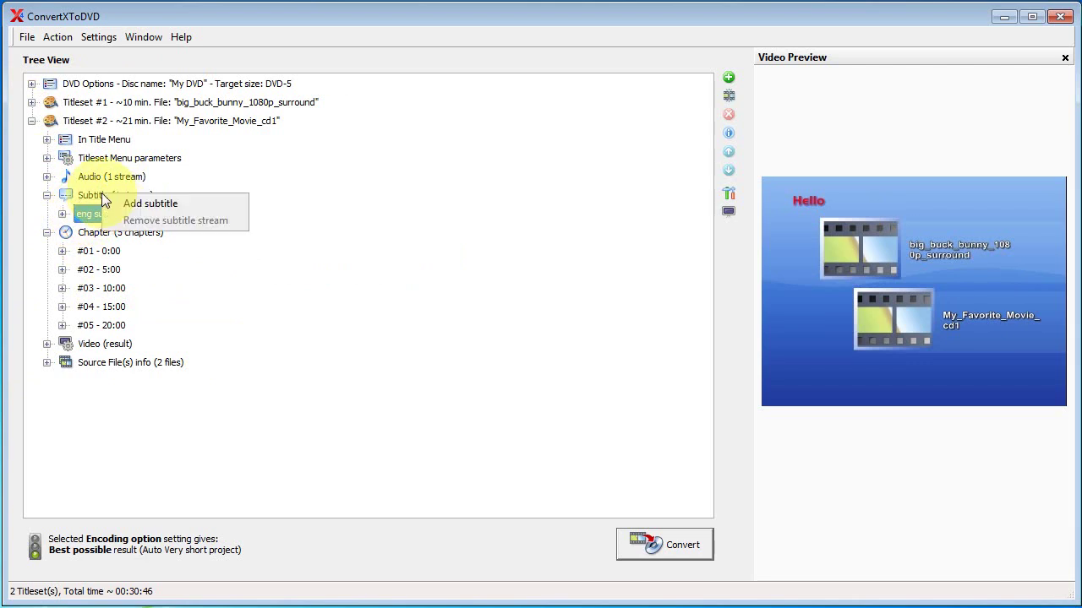
pyautogui.click(174, 205)
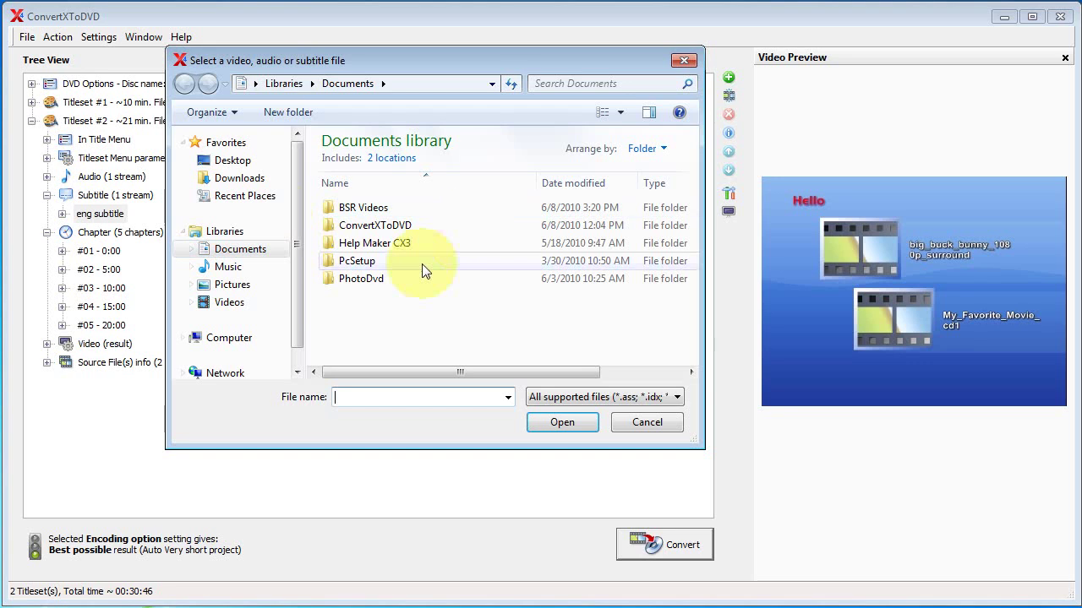
pyautogui.click(686, 62)
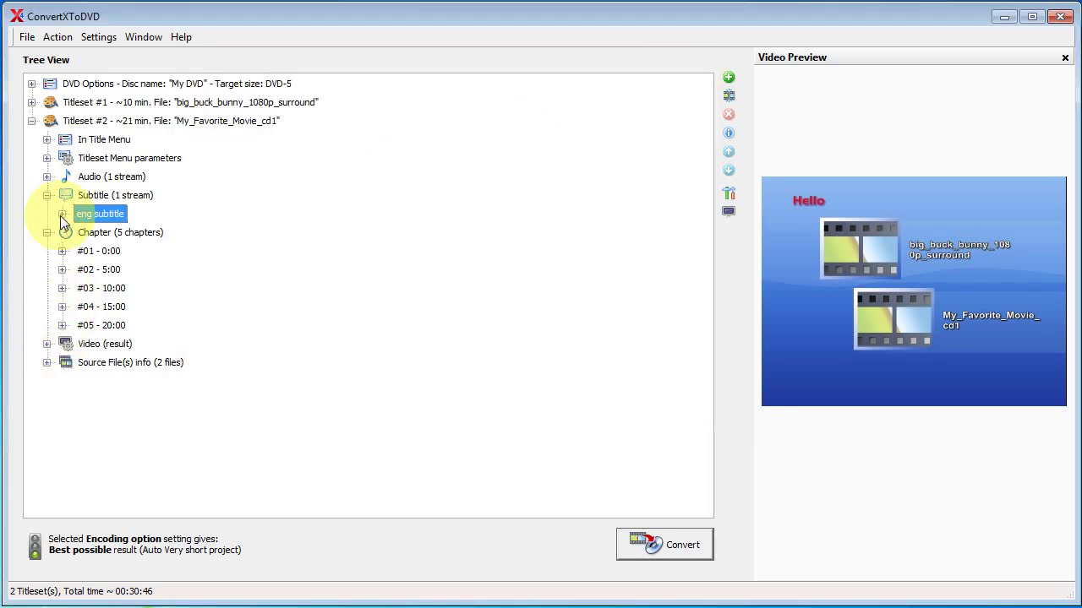
pyautogui.click(46, 195)
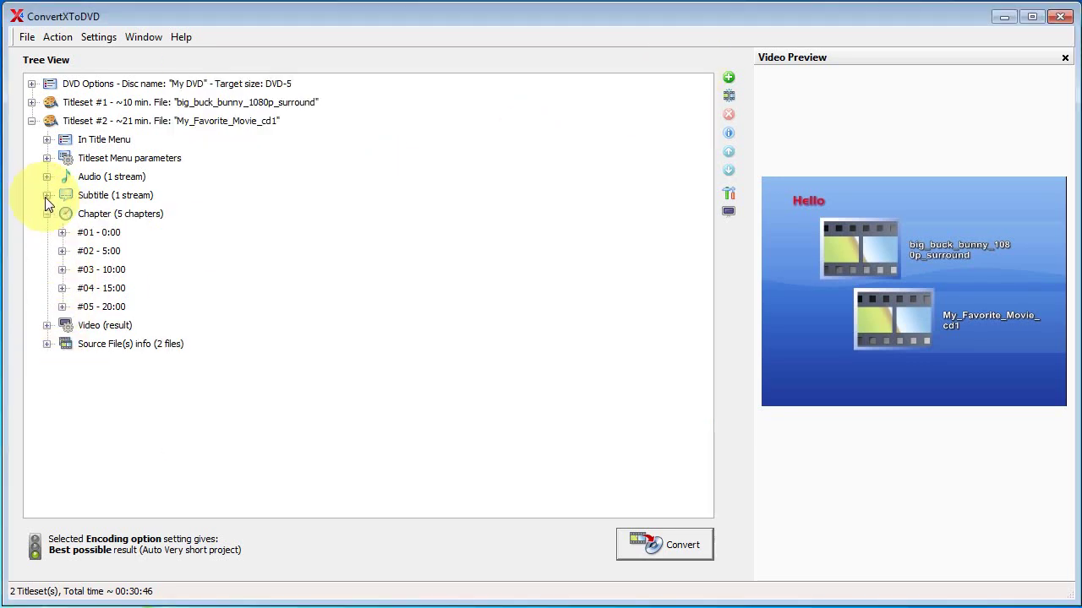
pyautogui.click(31, 122)
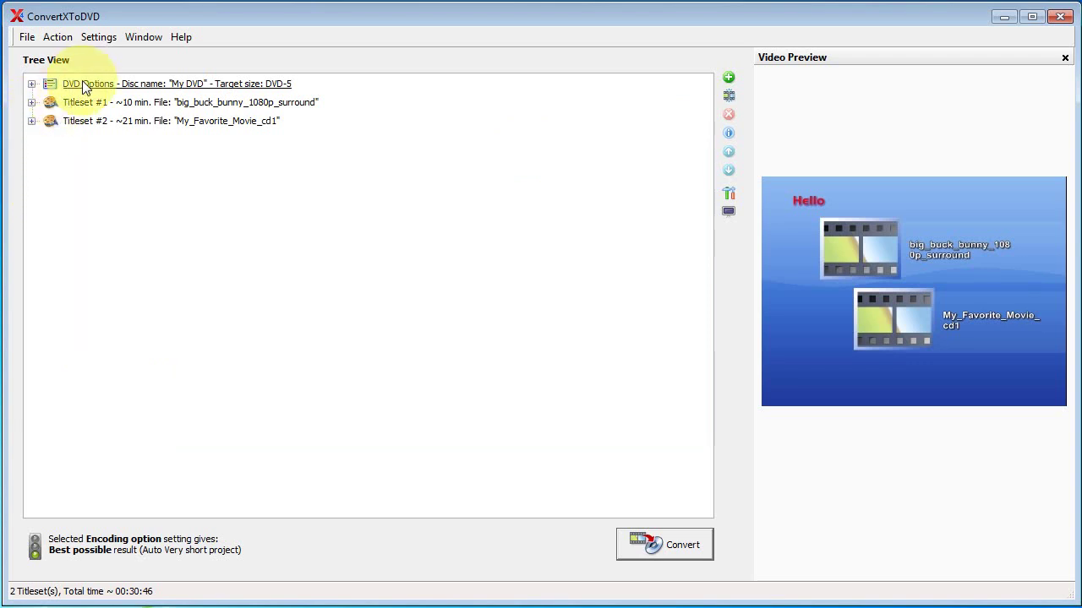
# Keep the DVD format at PAL (Europe) after reviewing the Burning and Video processing settings
pyautogui.click(100, 39)
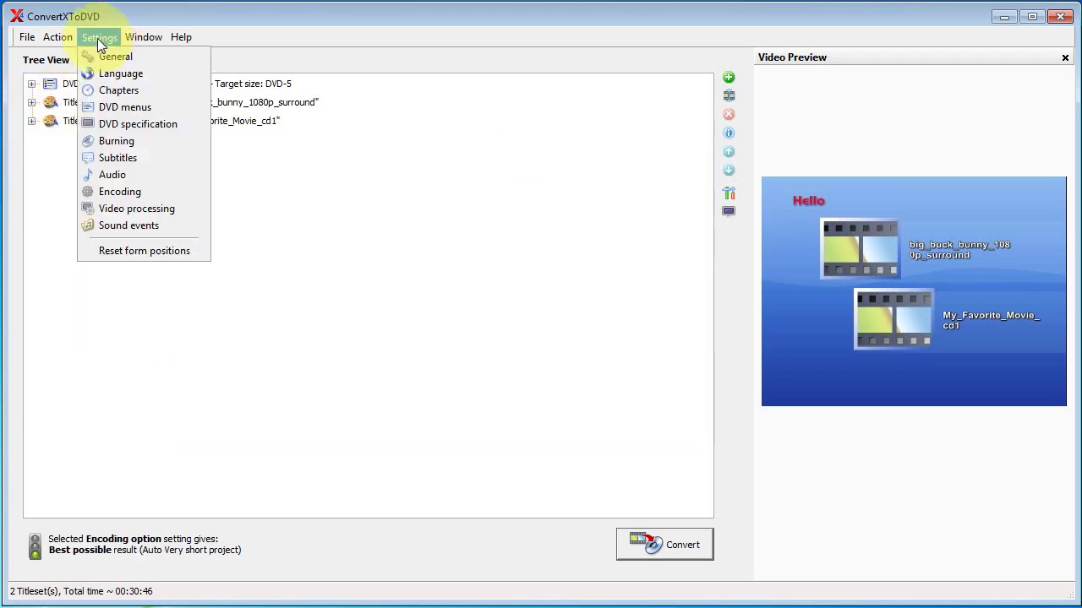
pyautogui.click(176, 123)
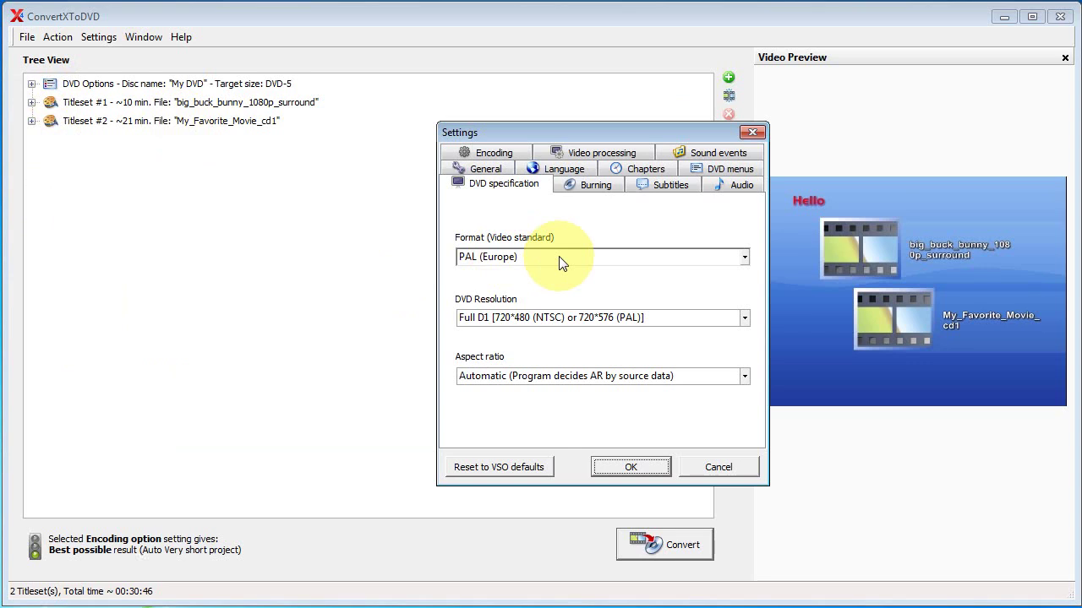
pyautogui.click(535, 257)
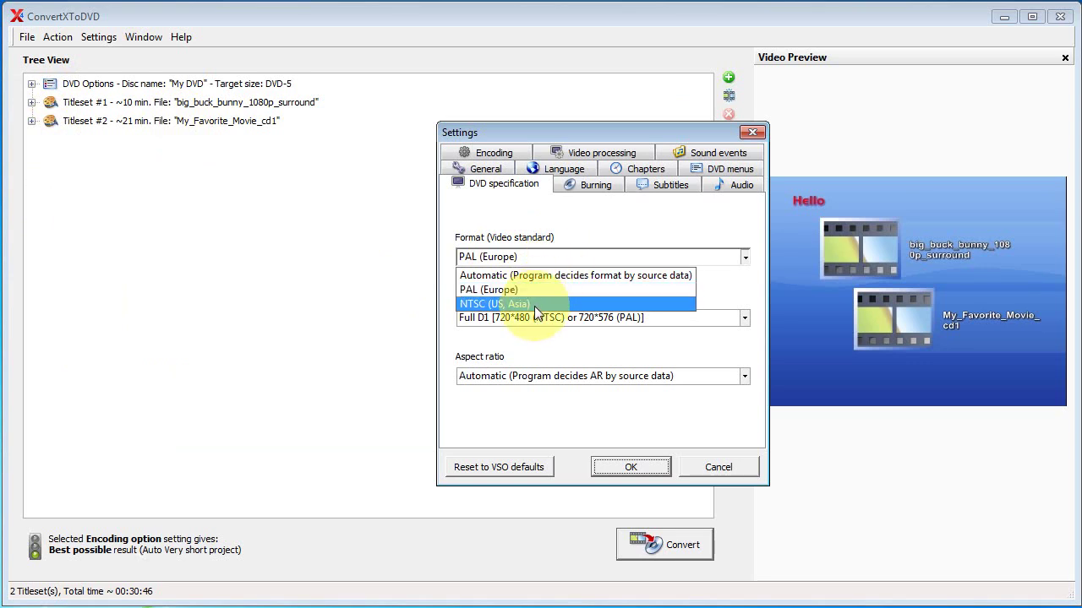
pyautogui.click(551, 256)
pyautogui.click(603, 188)
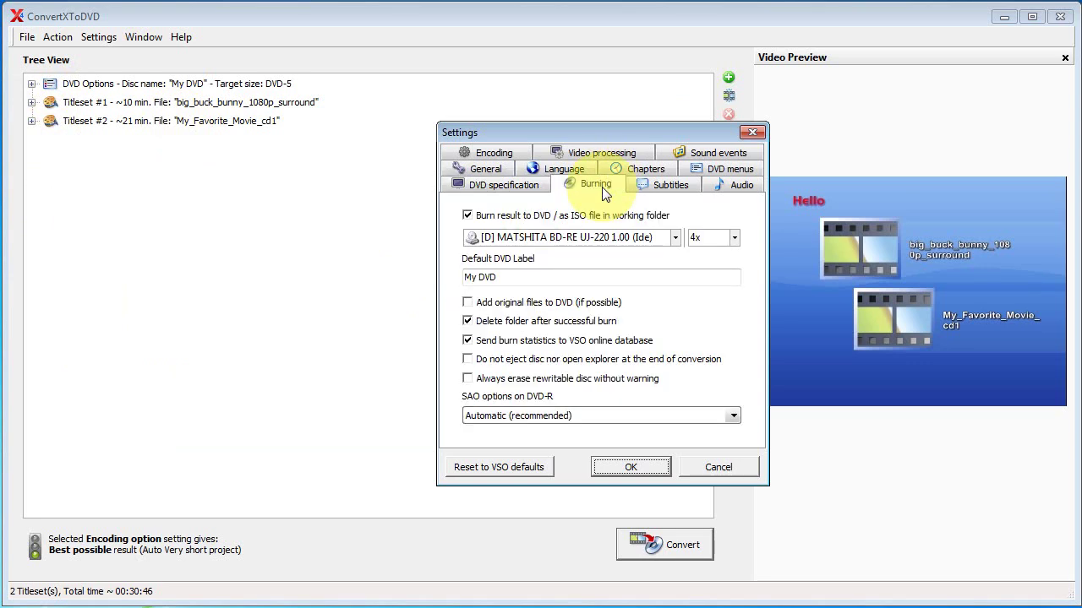
pyautogui.click(582, 147)
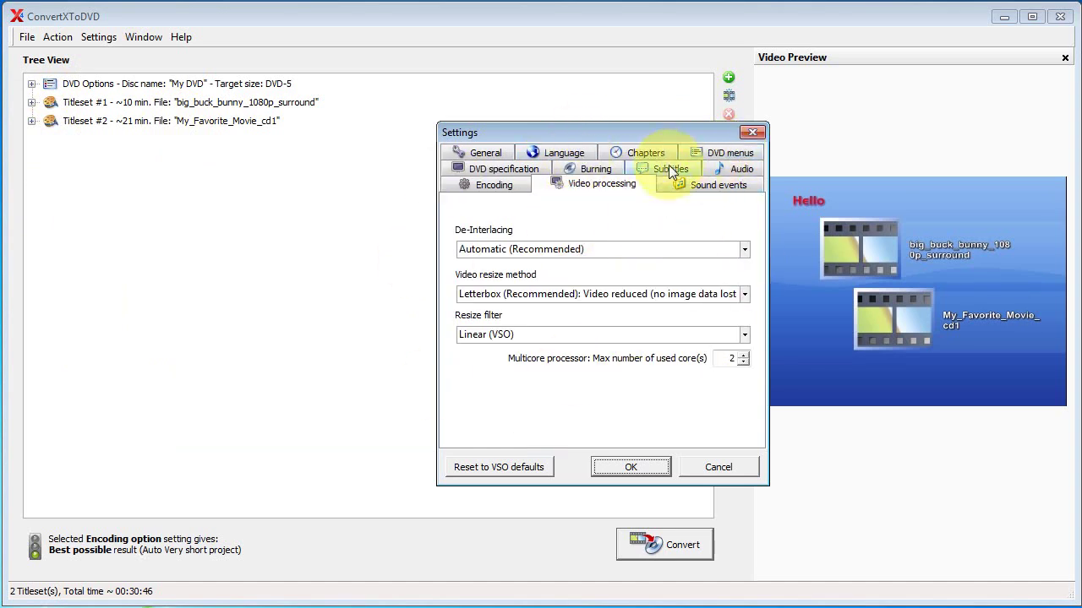
pyautogui.click(751, 134)
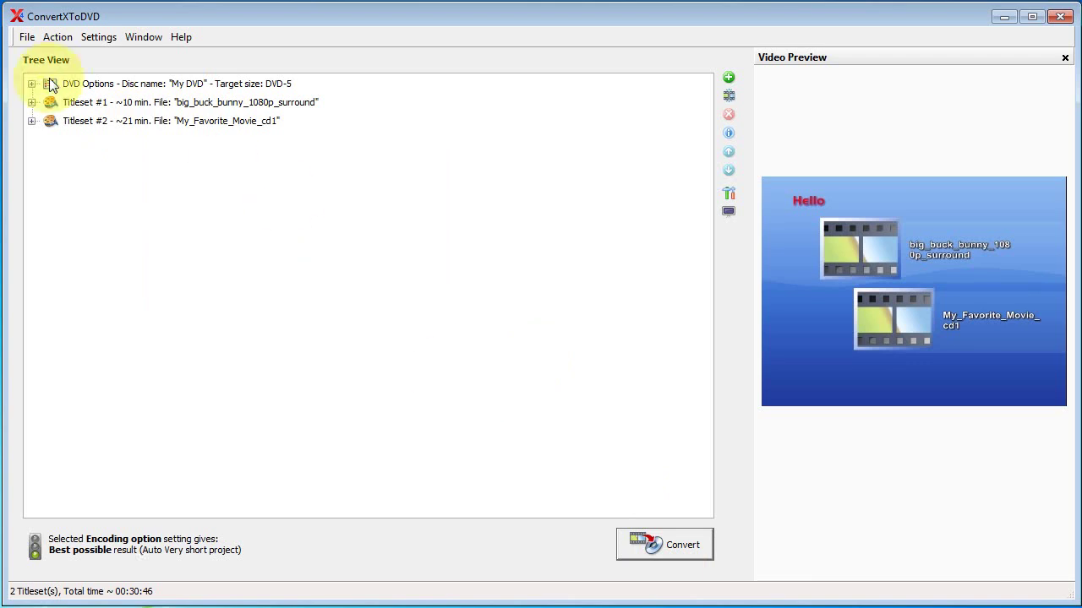
# Look through the Action menu, then preview Titleset #2's My_Favorite_Movie_cd1 movie
pyautogui.click(66, 38)
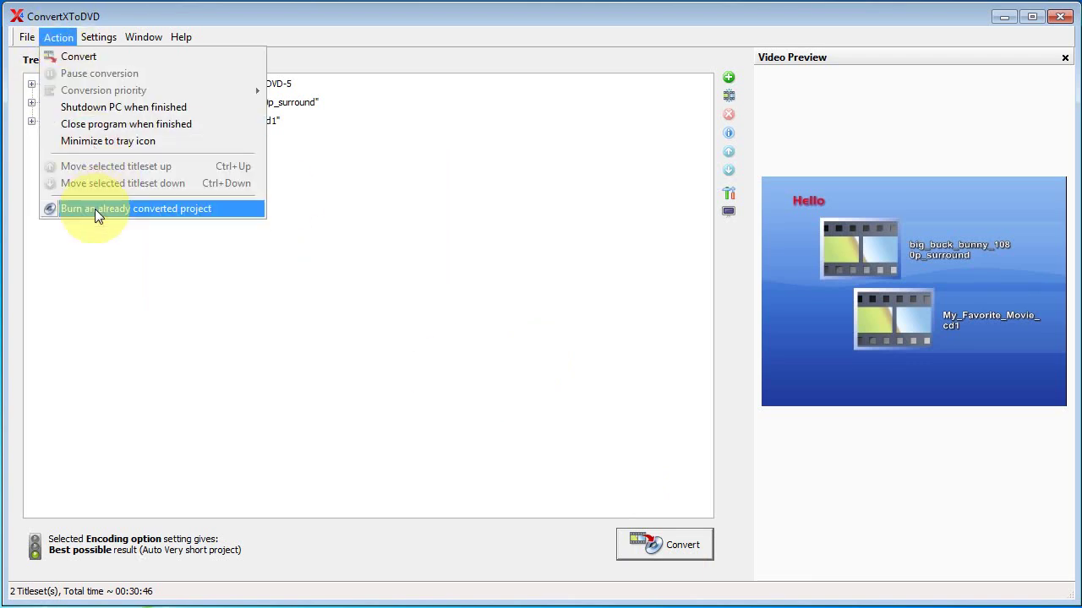
pyautogui.click(342, 231)
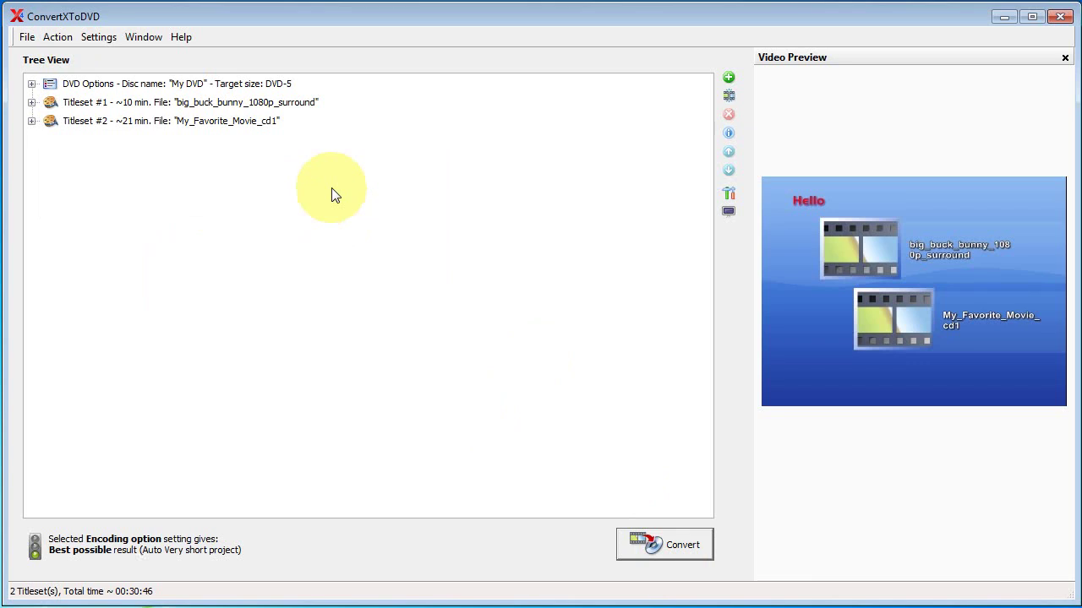
pyautogui.click(234, 123)
pyautogui.rightClick(234, 120)
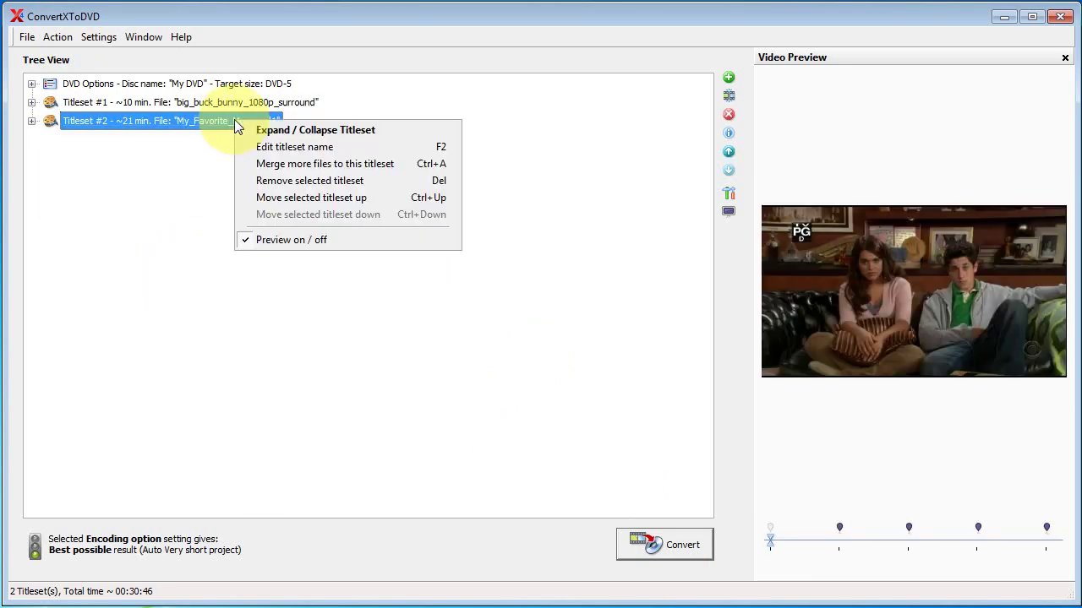
pyautogui.click(203, 157)
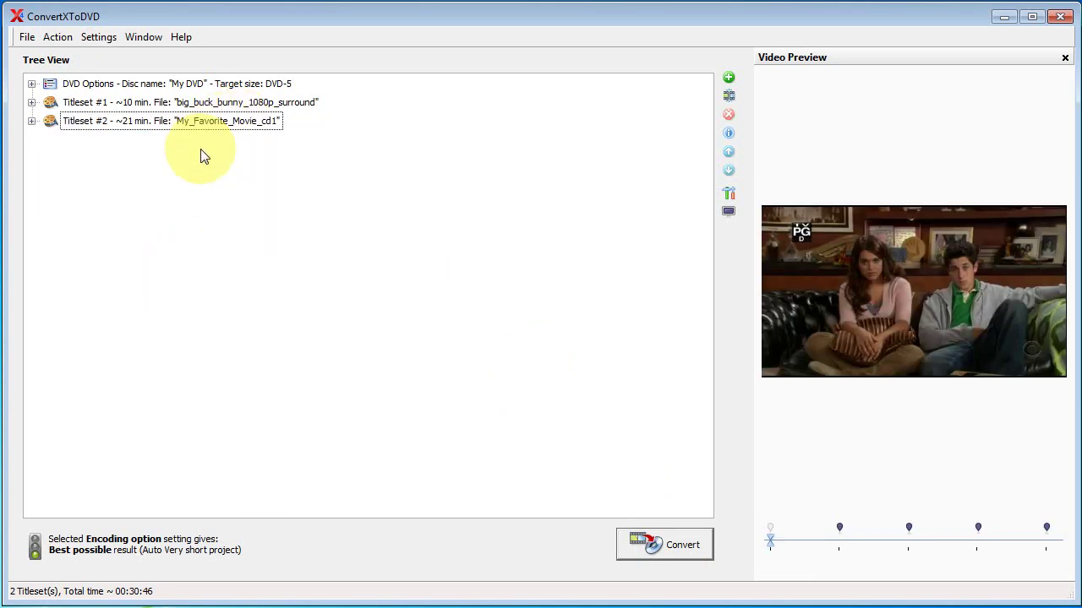
pyautogui.rightClick(263, 122)
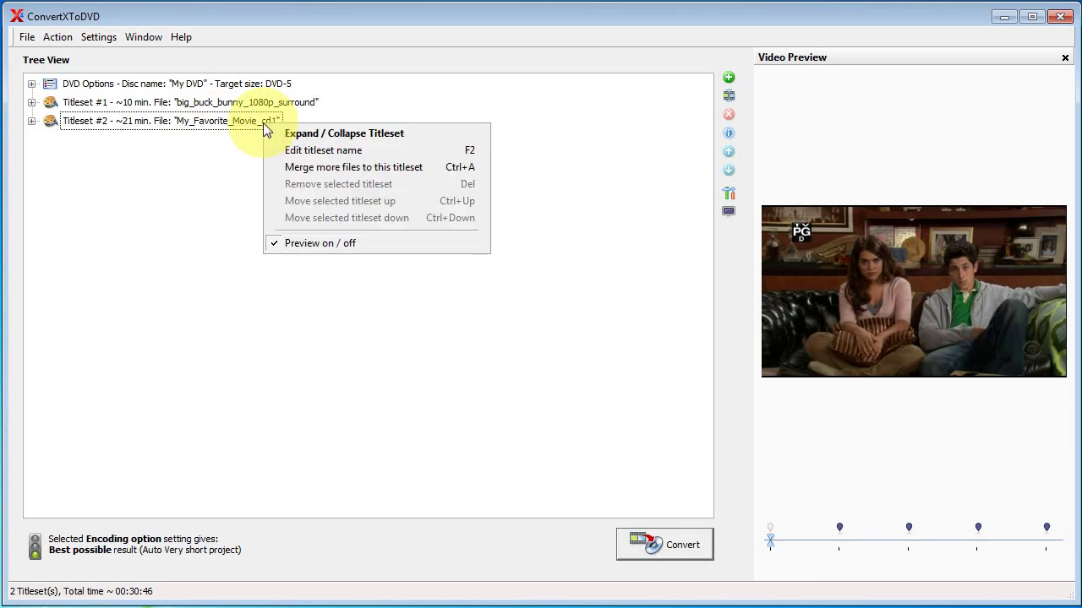
pyautogui.click(340, 168)
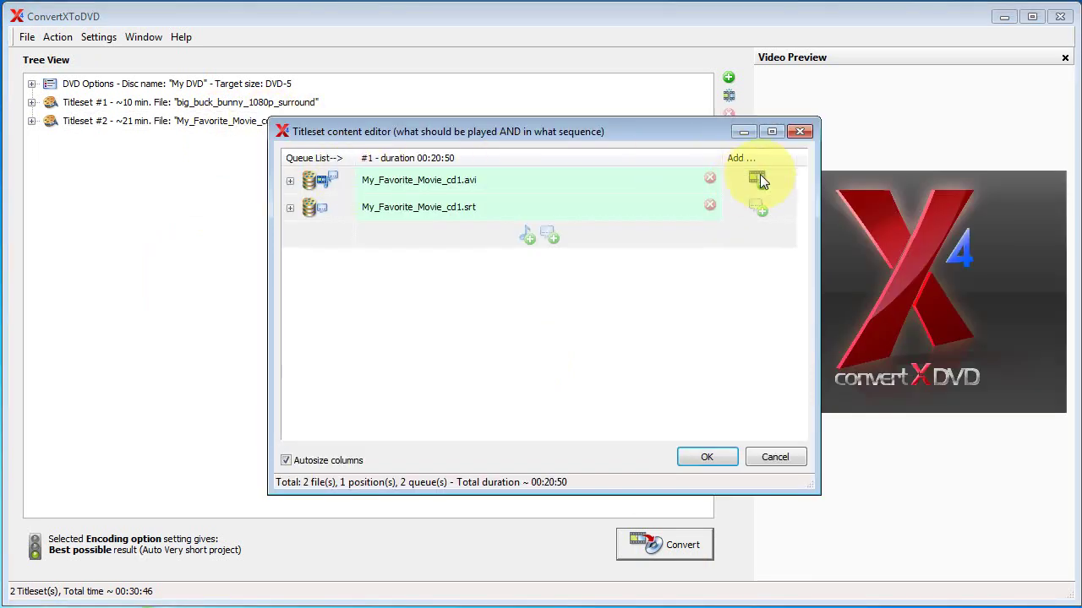
pyautogui.click(805, 130)
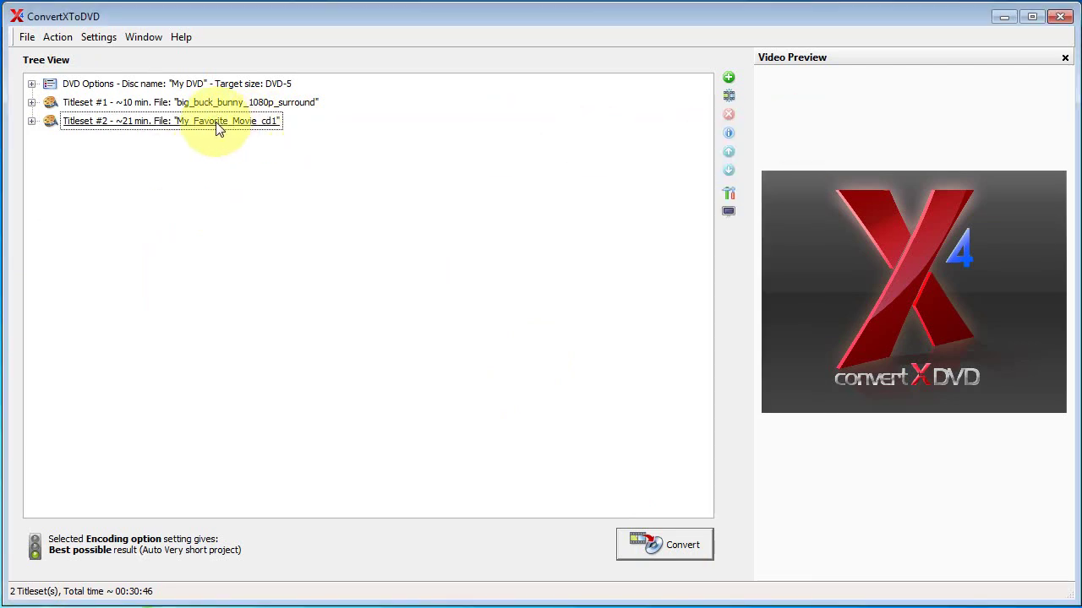